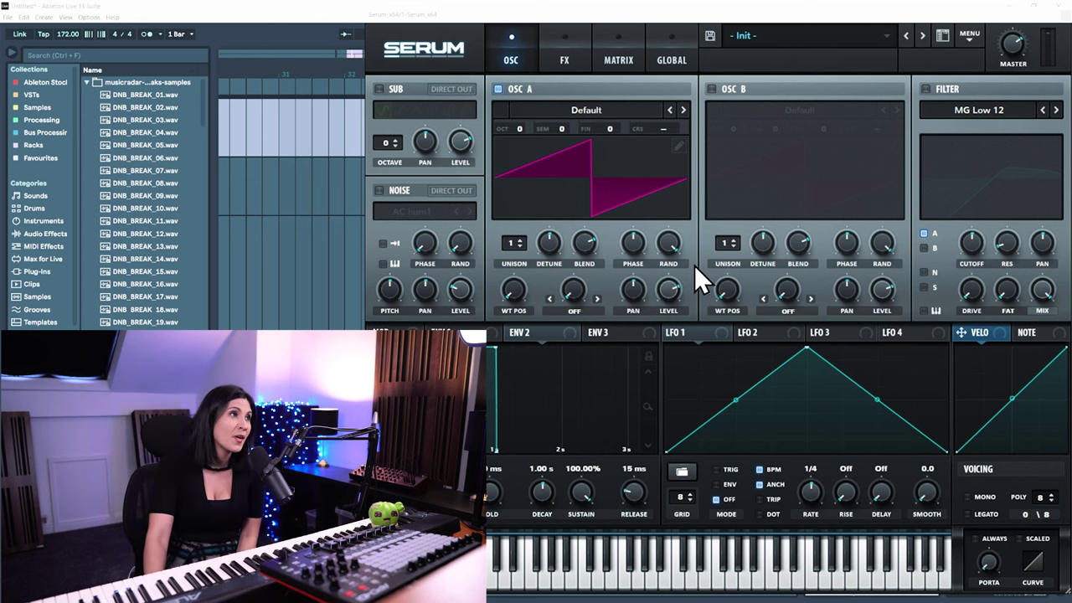
# Step: Load the Analog > Analog_BD_Sin sine wavetable into OSC A
pyautogui.click(588, 110)
pyautogui.moveTo(578, 130)
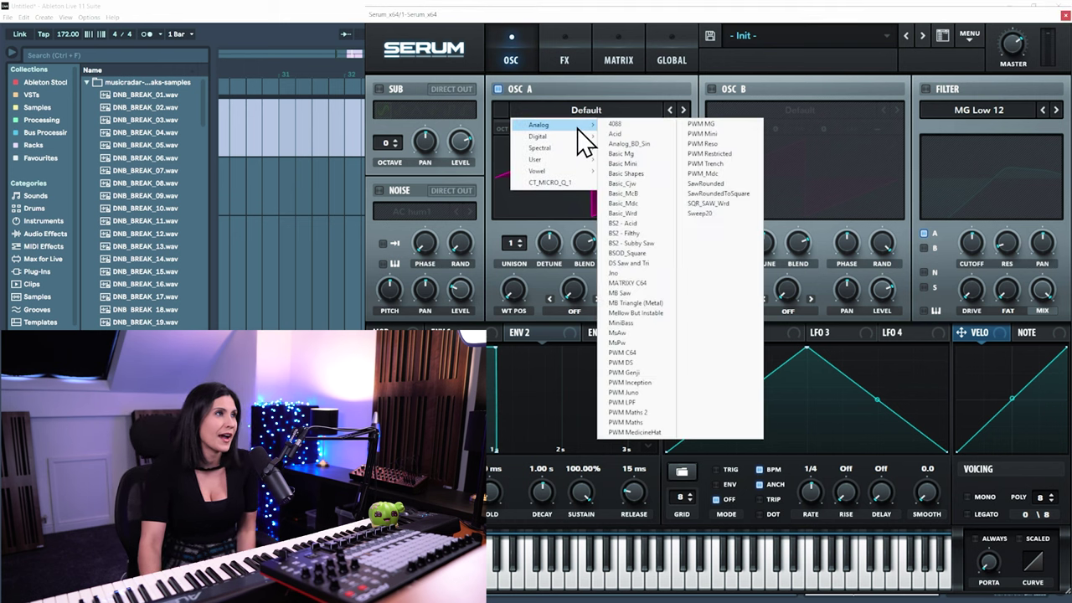
pyautogui.click(657, 144)
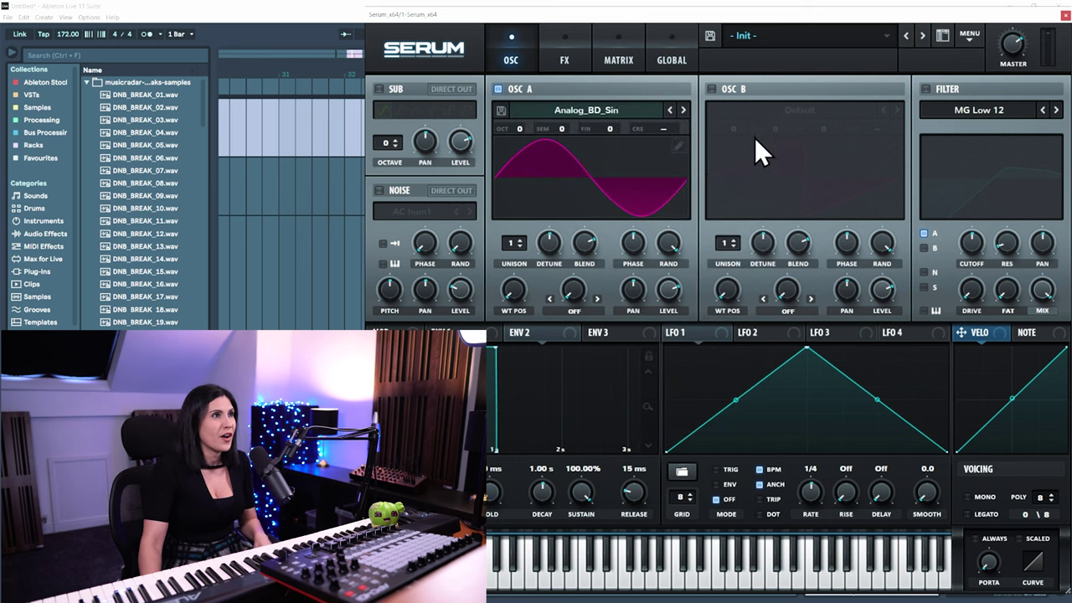
# Step: Hide Serum, play the loop to audition the sine, then reopen Serum
pyautogui.click(1057, 14)
pyautogui.press('space')
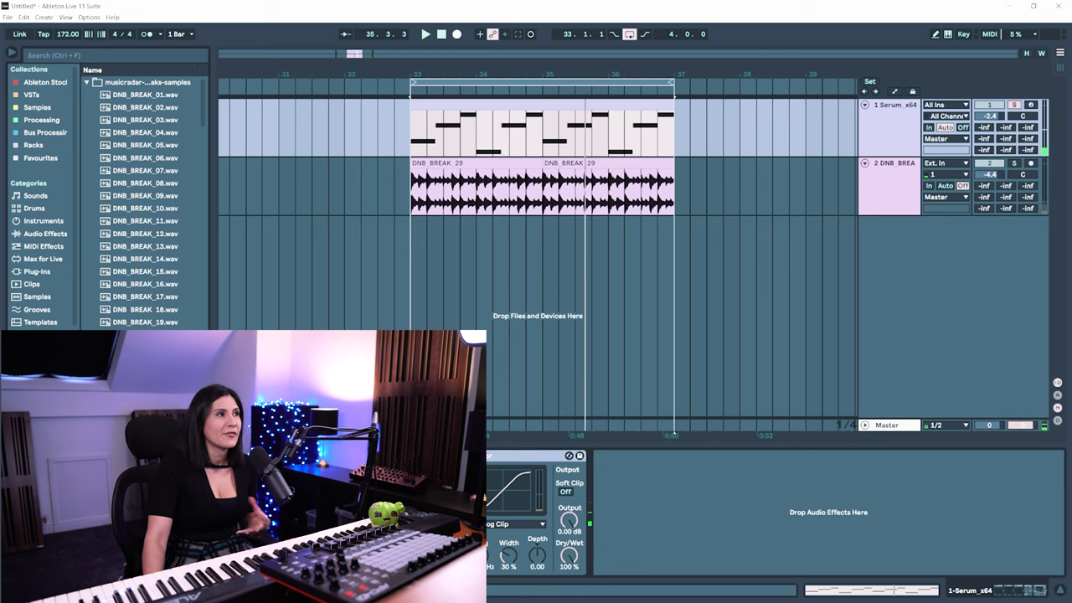
pyautogui.click(369, 455)
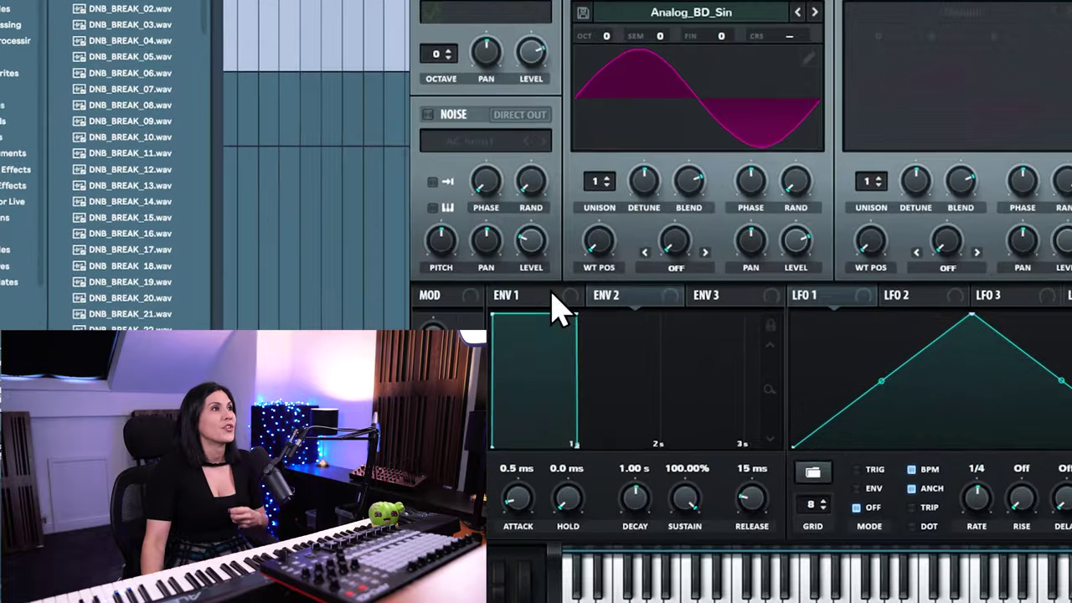
# Step: Route envelope 2 to OSC A's coarse pitch and reduce the modulation amount
pyautogui.click(537, 348)
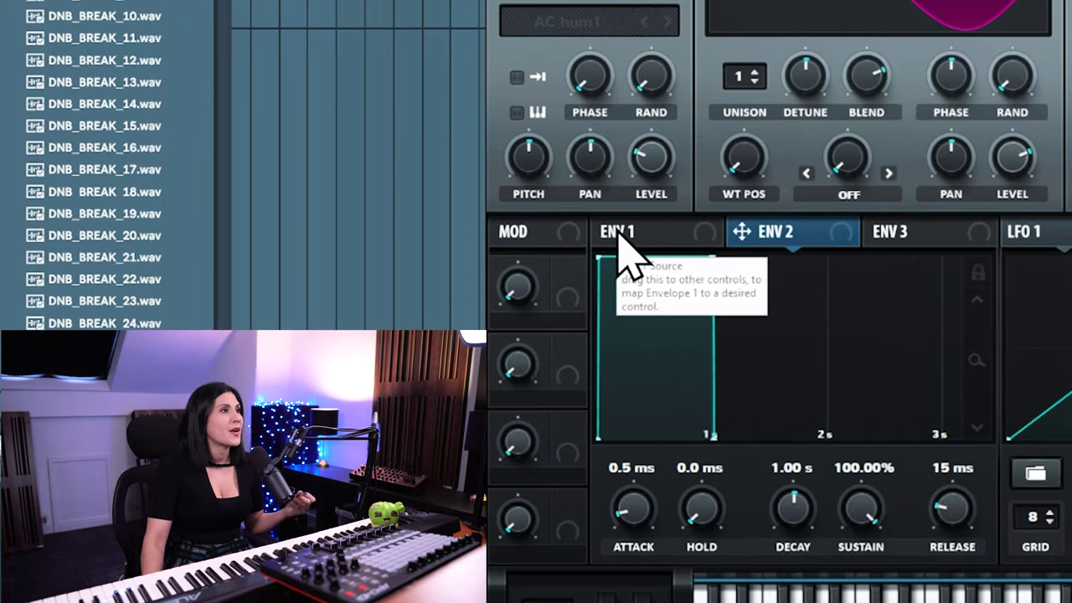
pyautogui.moveTo(778, 240); pyautogui.dragTo(844, 234)
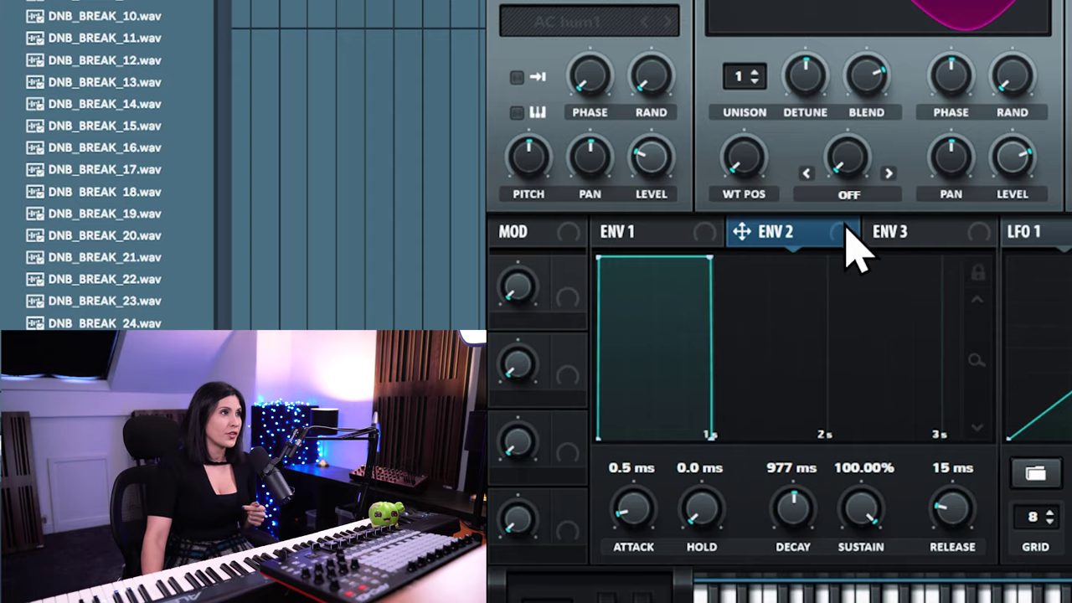
pyautogui.moveTo(848, 246); pyautogui.dragTo(997, 0)
pyautogui.moveTo(826, 65); pyautogui.dragTo(842, 86)
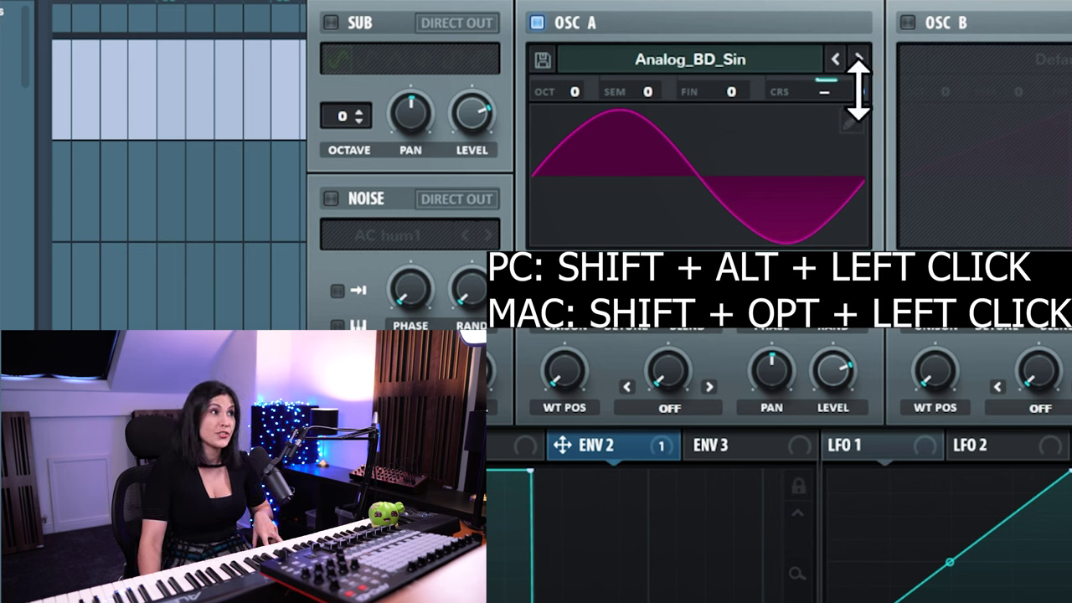
pyautogui.moveTo(858, 89); pyautogui.dragTo(860, 125)
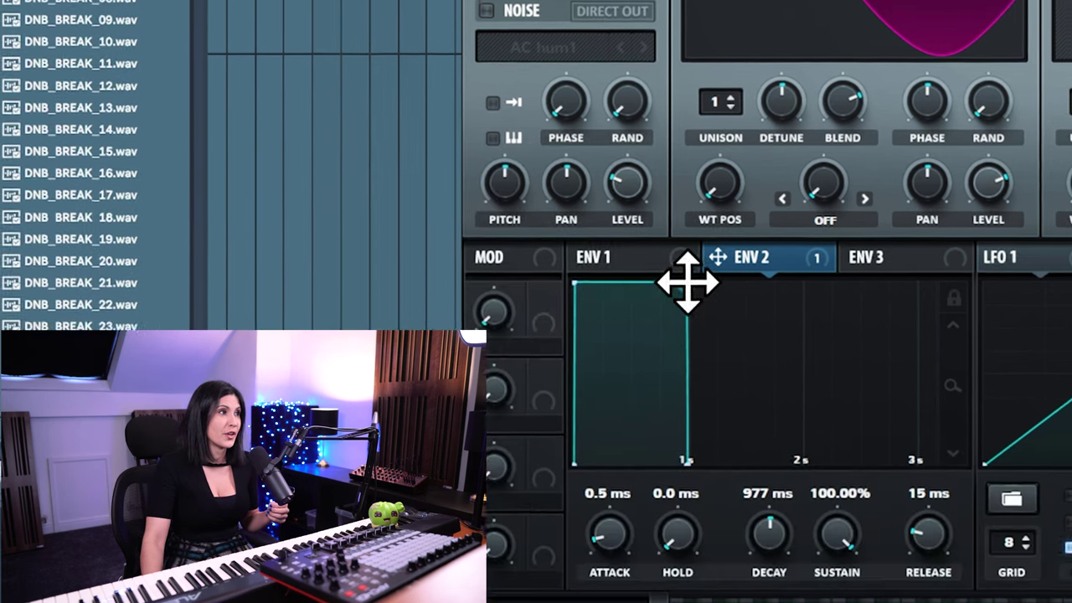
# Step: Set envelope 2 to sustain 0%, decay about 669 ms, release about 193 ms, and fine-tune the pitch-drop depth
pyautogui.moveTo(686, 282); pyautogui.dragTo(671, 512)
pyautogui.moveTo(963, 531); pyautogui.dragTo(961, 496)
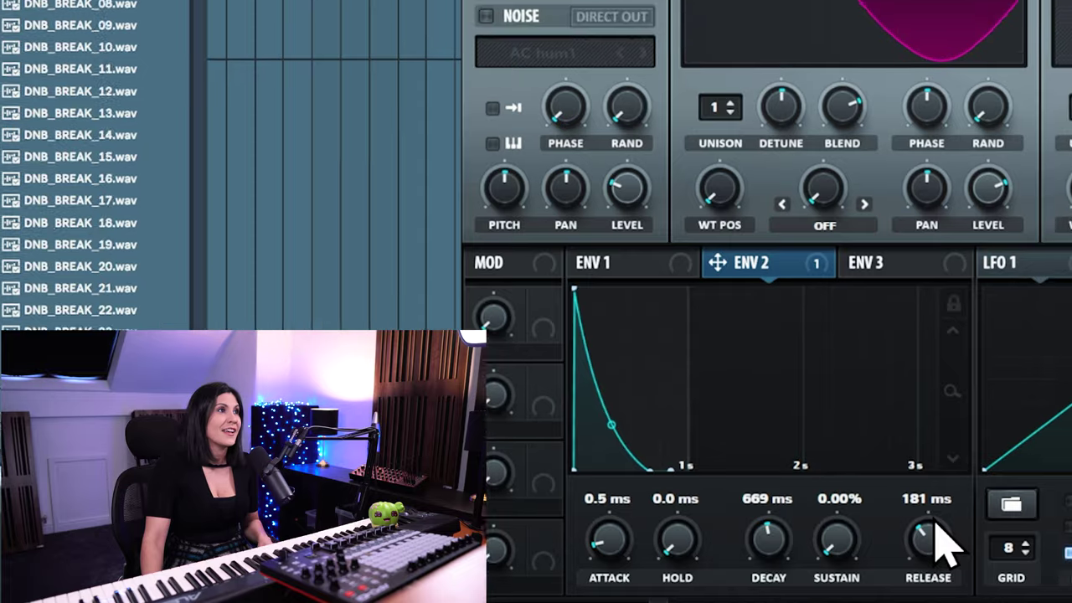
pyautogui.moveTo(929, 565); pyautogui.dragTo(929, 559)
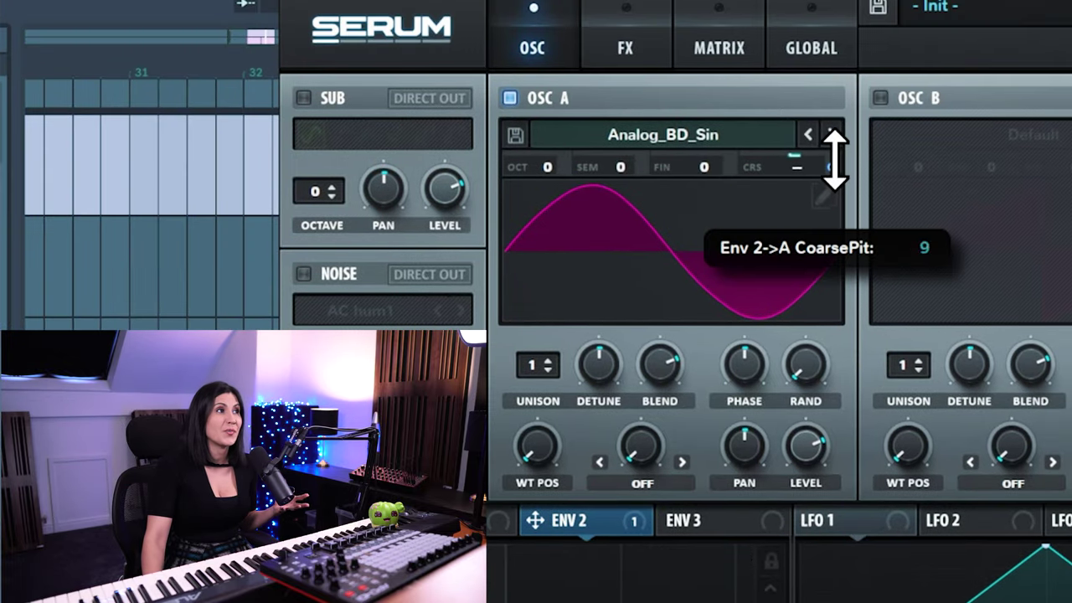
pyautogui.moveTo(835, 159); pyautogui.dragTo(834, 162)
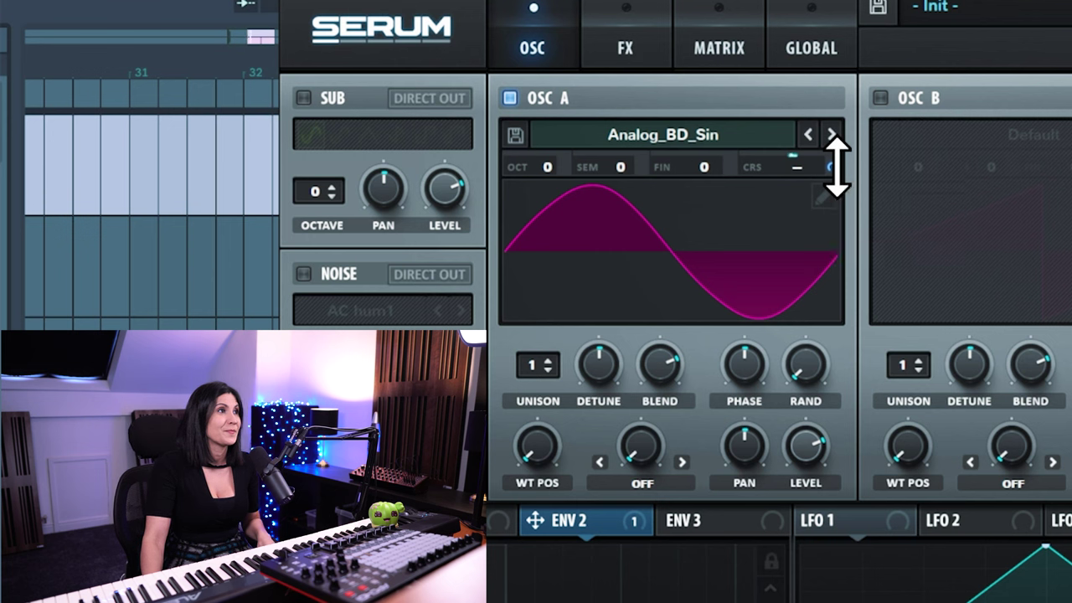
pyautogui.moveTo(835, 162)
pyautogui.mouseDown()
pyautogui.moveTo(828, 120)
pyautogui.moveTo(847, 178)
pyautogui.mouseUp()
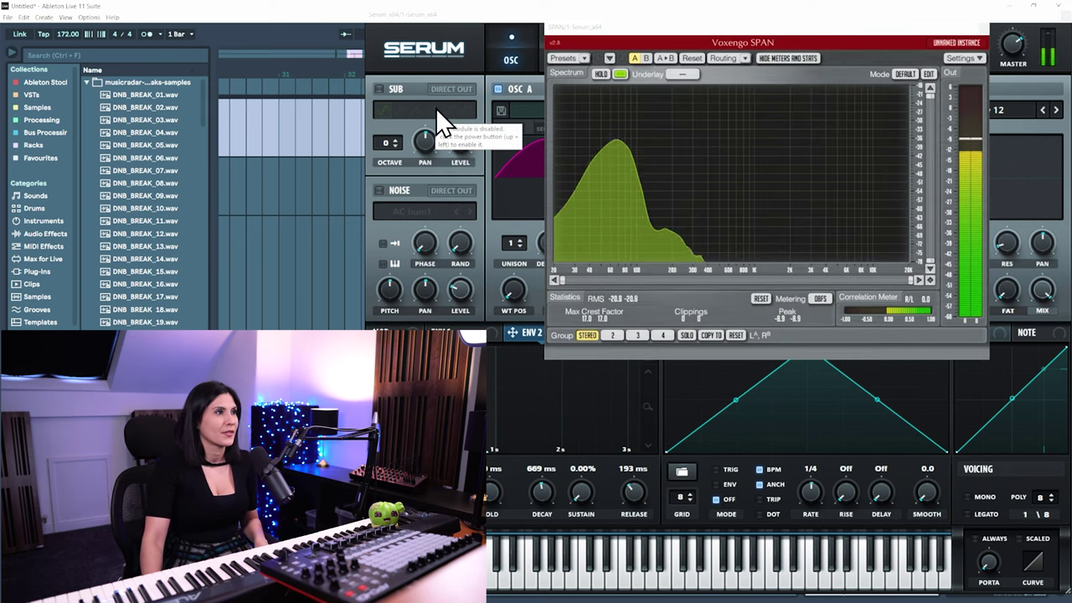
# Step: Bring Serum back in front of the Voxengo SPAN analyser
pyautogui.click(368, 148)
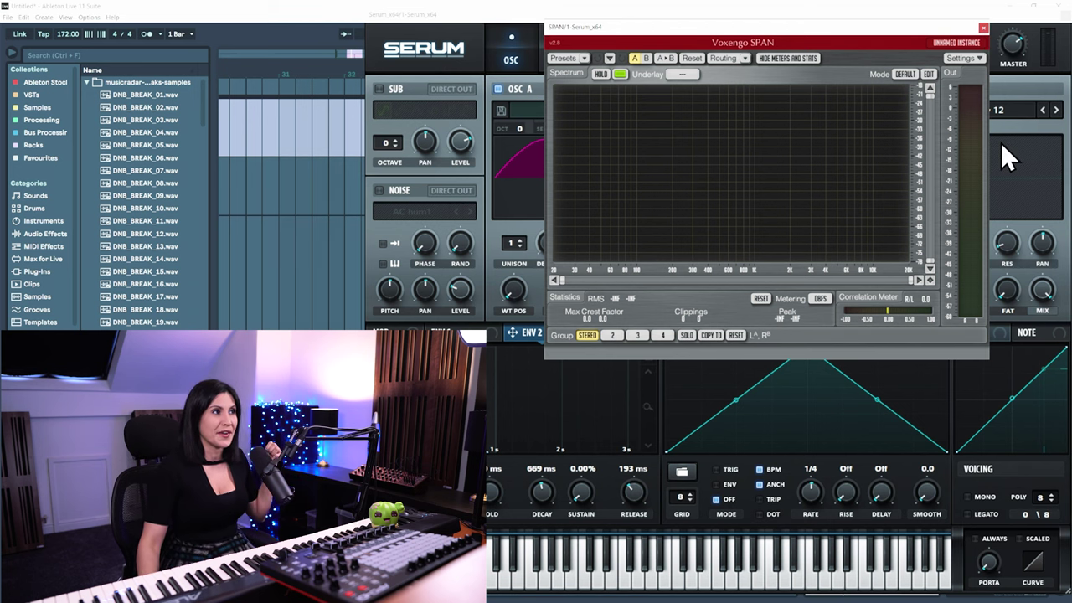
# Step: Close SPAN, open OSC A's Table Edit, and try a third harmonic before restoring the pure sine
pyautogui.click(983, 29)
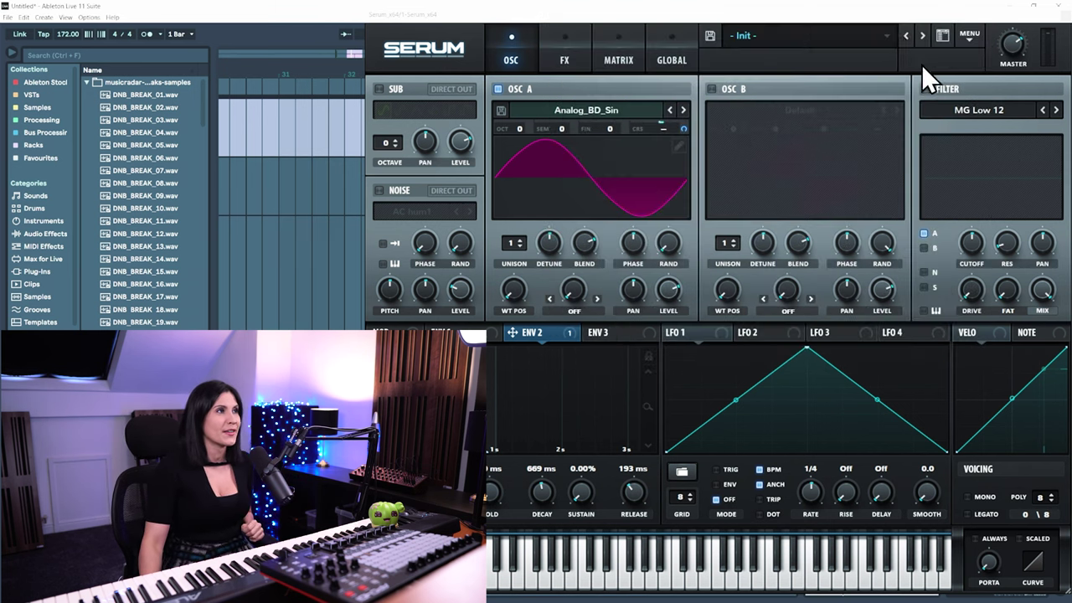
pyautogui.click(679, 147)
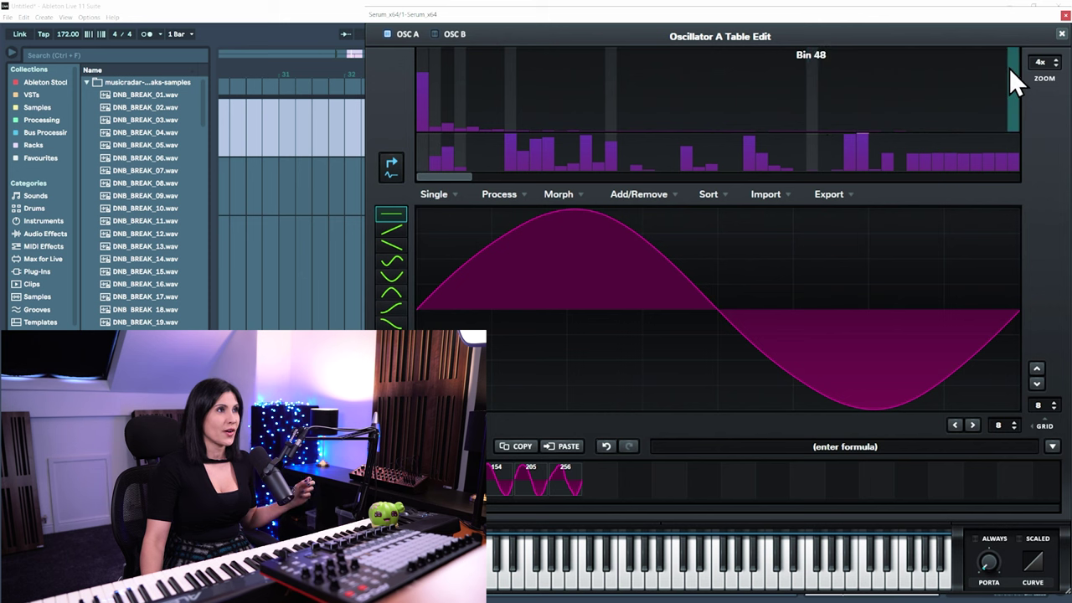
pyautogui.moveTo(1016, 70); pyautogui.dragTo(1014, 132)
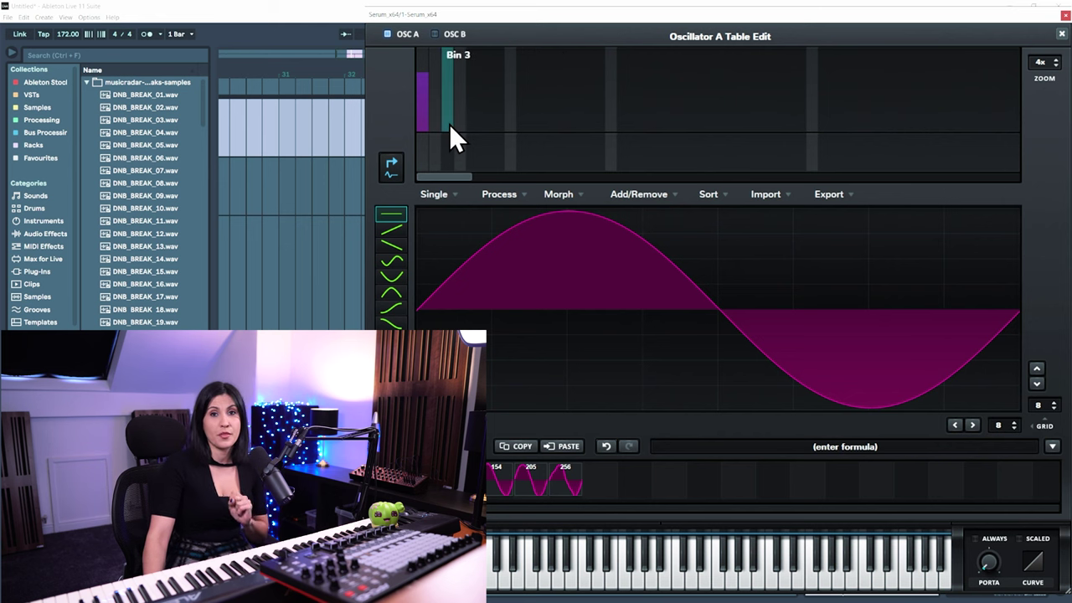
pyautogui.moveTo(448, 123); pyautogui.dragTo(450, 114)
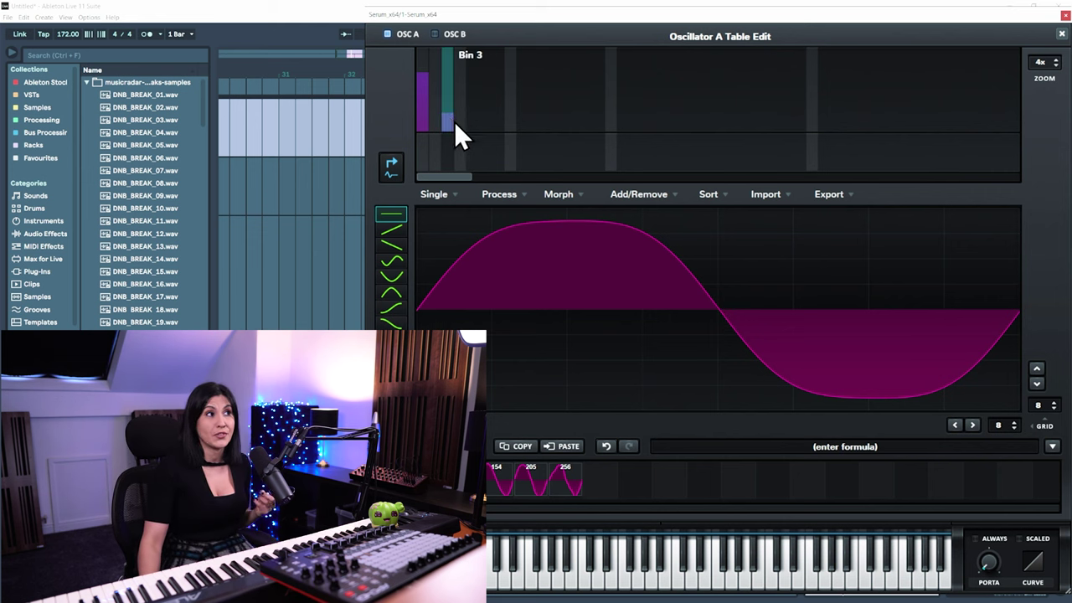
pyautogui.moveTo(450, 118); pyautogui.dragTo(452, 163)
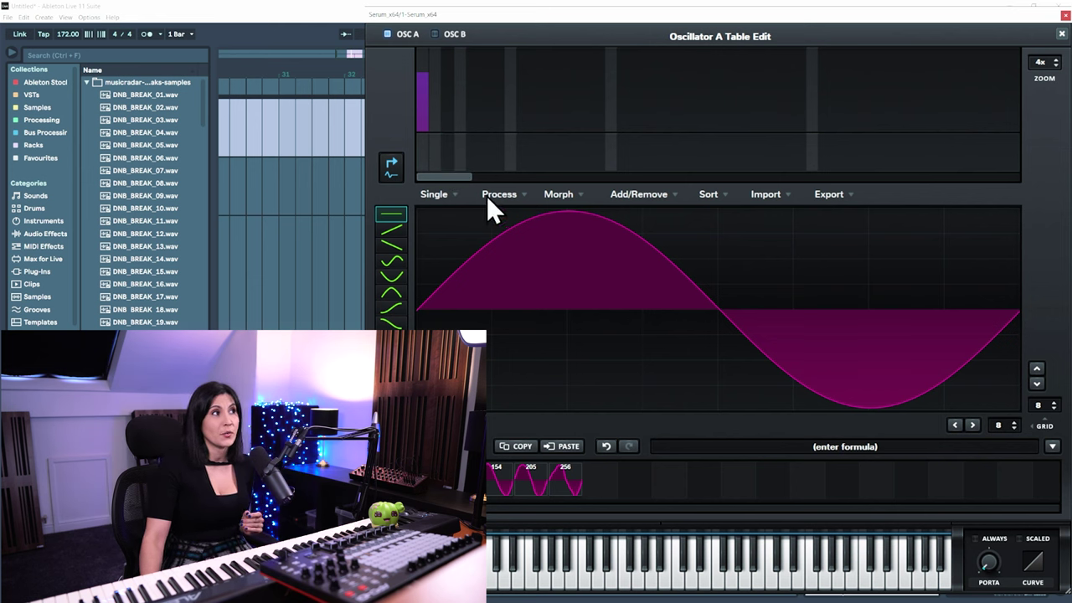
# Step: Dial OSC A's bin-3 harmonic between 31% and 27%, settling at about 25%
pyautogui.click(446, 117)
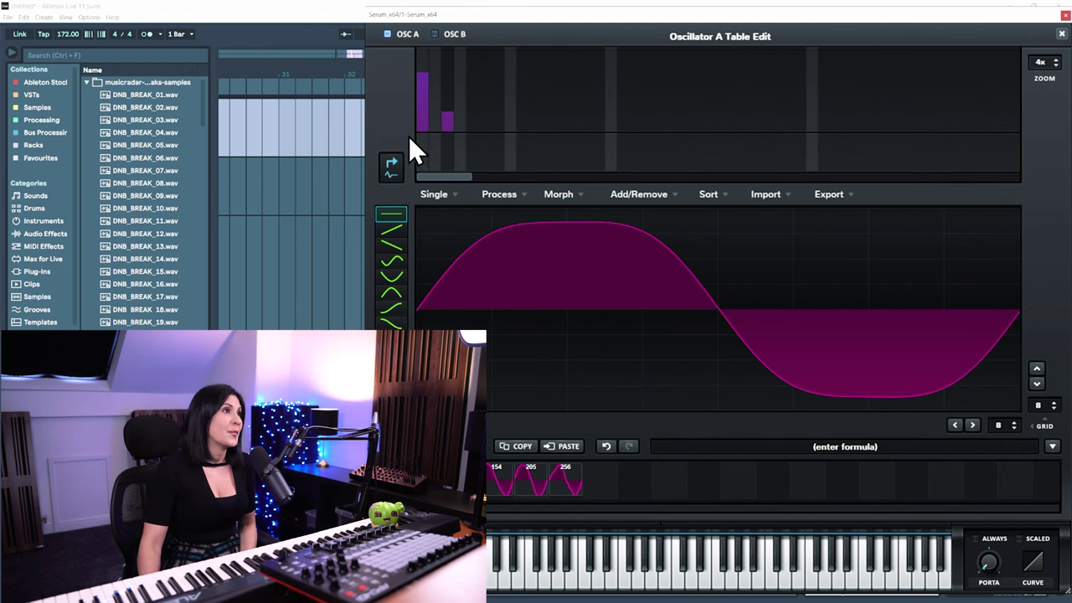
pyautogui.moveTo(447, 112); pyautogui.dragTo(448, 88)
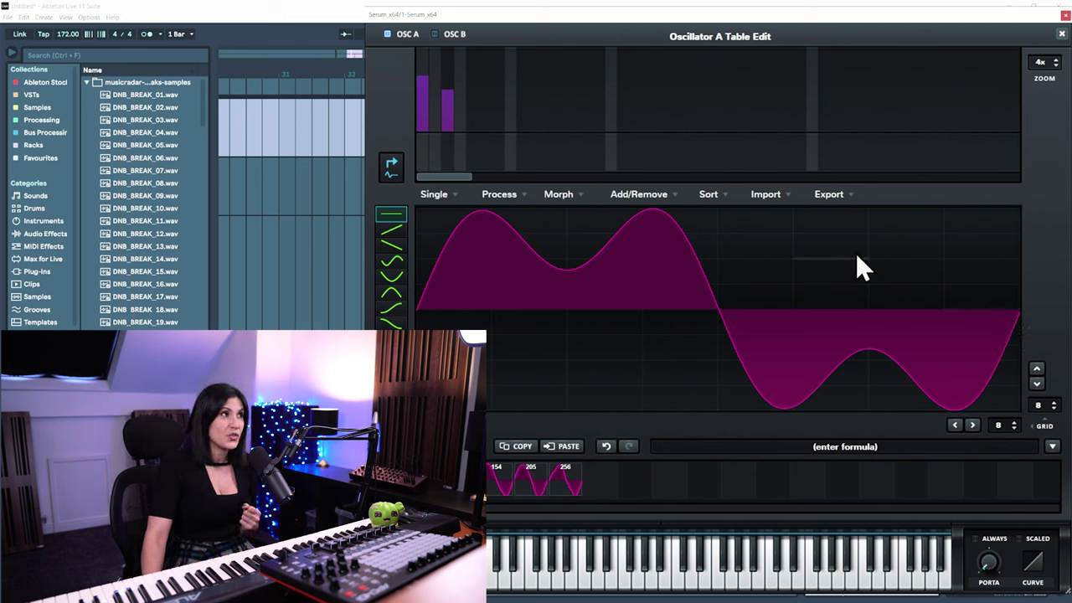
pyautogui.moveTo(449, 92)
pyautogui.mouseDown()
pyautogui.moveTo(449, 115)
pyautogui.moveTo(416, 49)
pyautogui.mouseUp()
pyautogui.moveTo(448, 115); pyautogui.dragTo(449, 112)
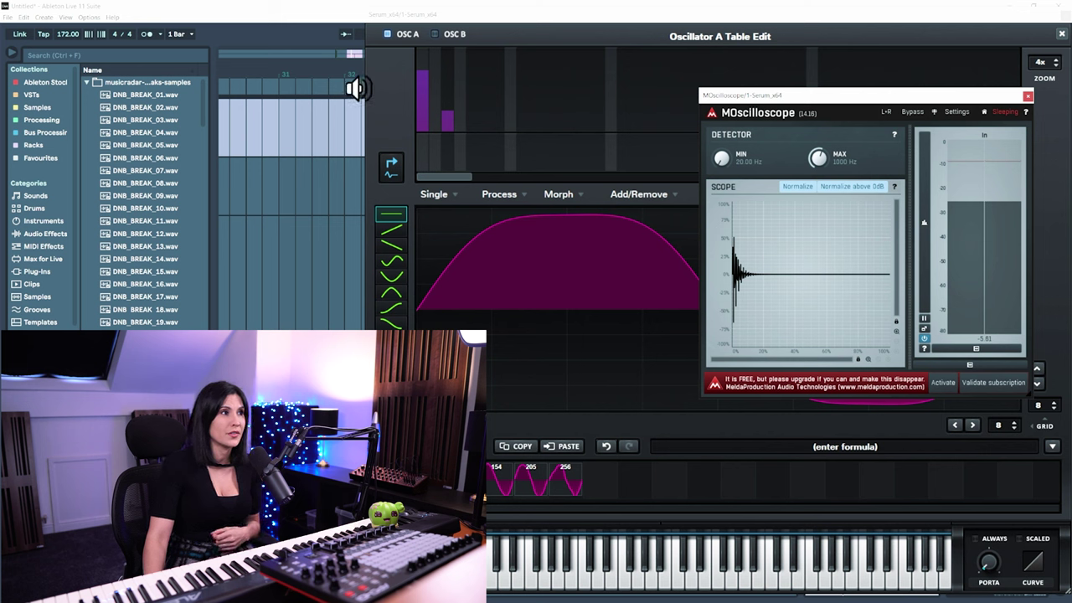
# Step: Start playback from that point in the arrangement and close the MOscilloscope window
pyautogui.click(356, 89)
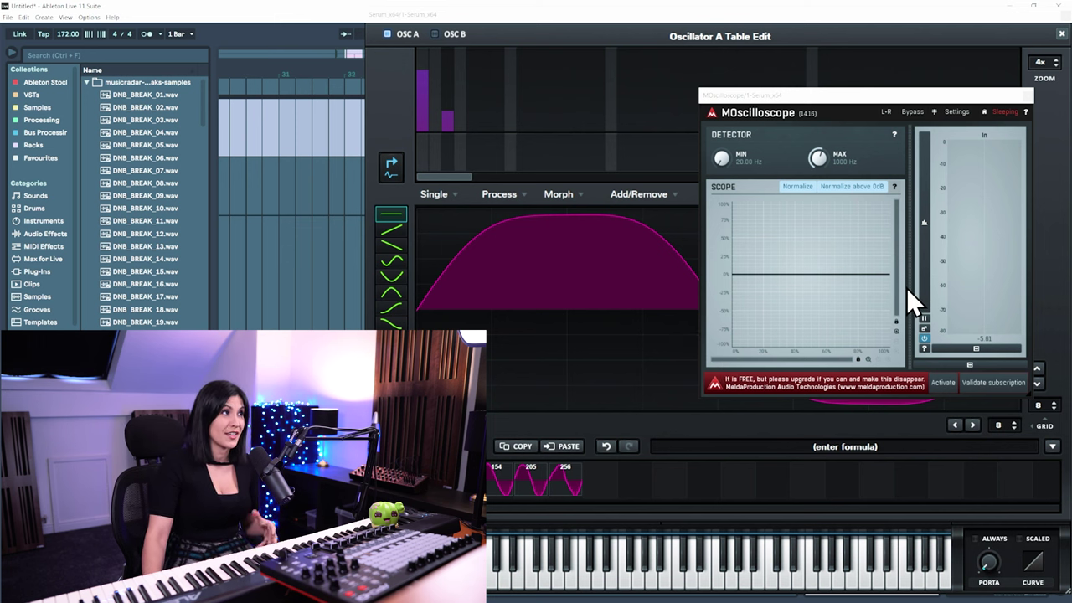
pyautogui.click(427, 96)
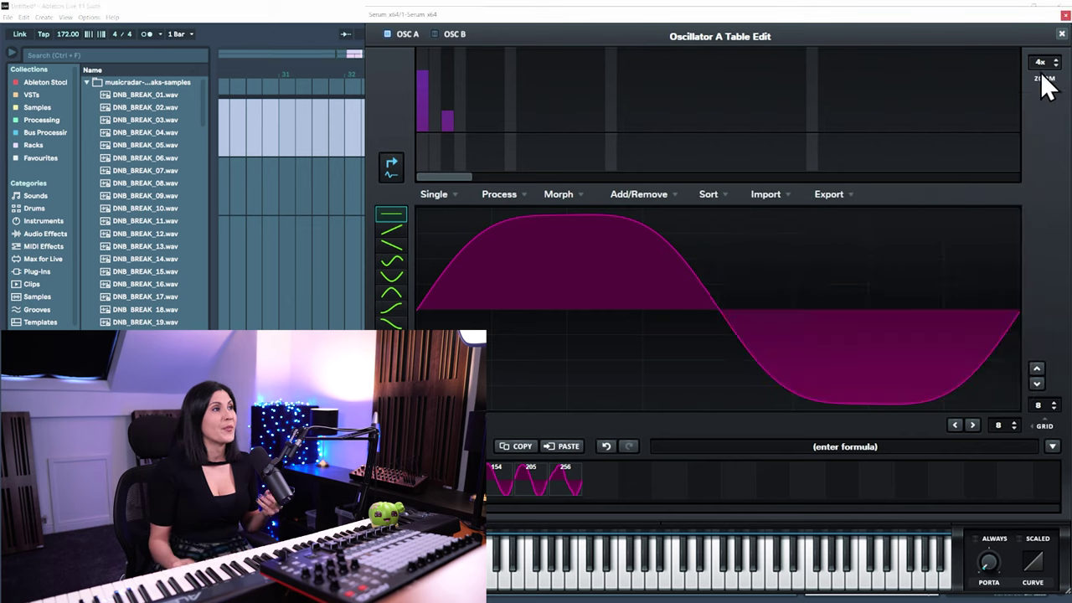
# Step: Close the wavetable editor and drag OSC A's wavetable display to reshape the sine
pyautogui.click(1062, 33)
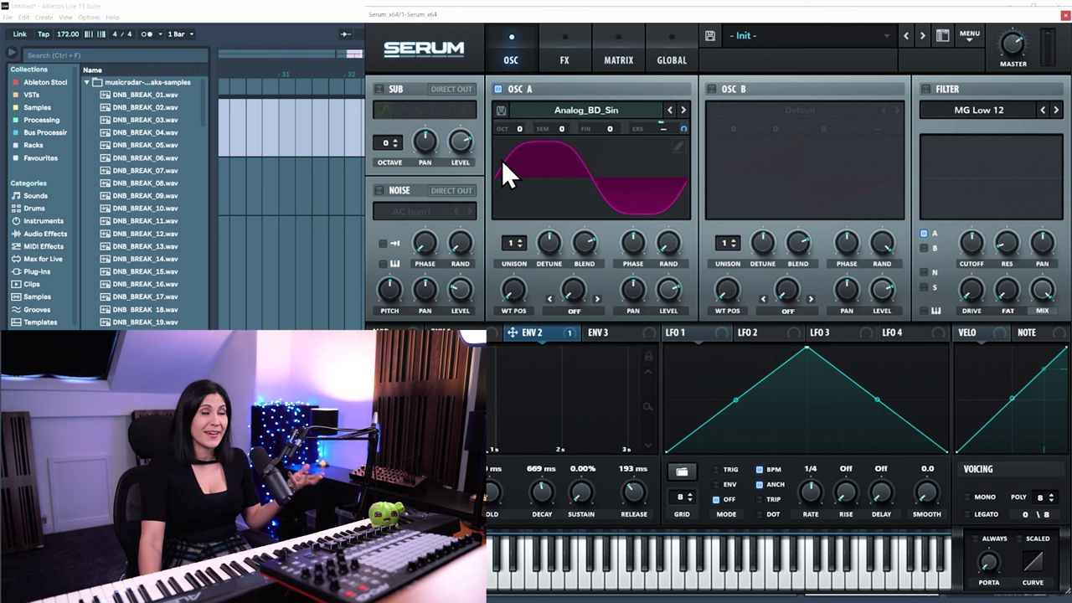
pyautogui.moveTo(502, 162); pyautogui.dragTo(575, 151)
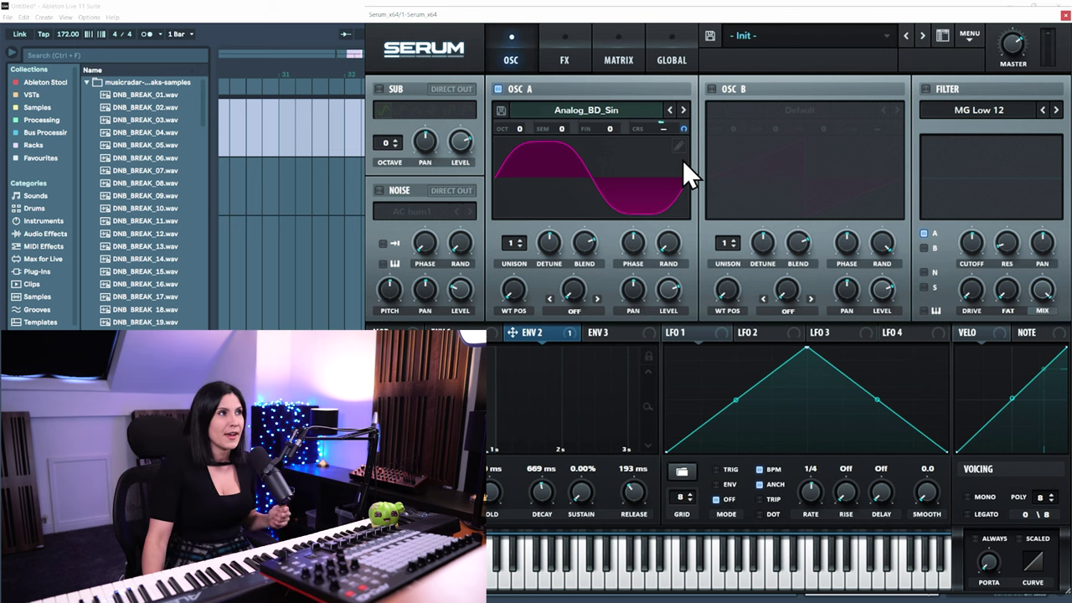
# Step: Enable OSC B with the Basic Shapes triangle (WT pos 3), one octave up, random phase 0%
pyautogui.click(711, 90)
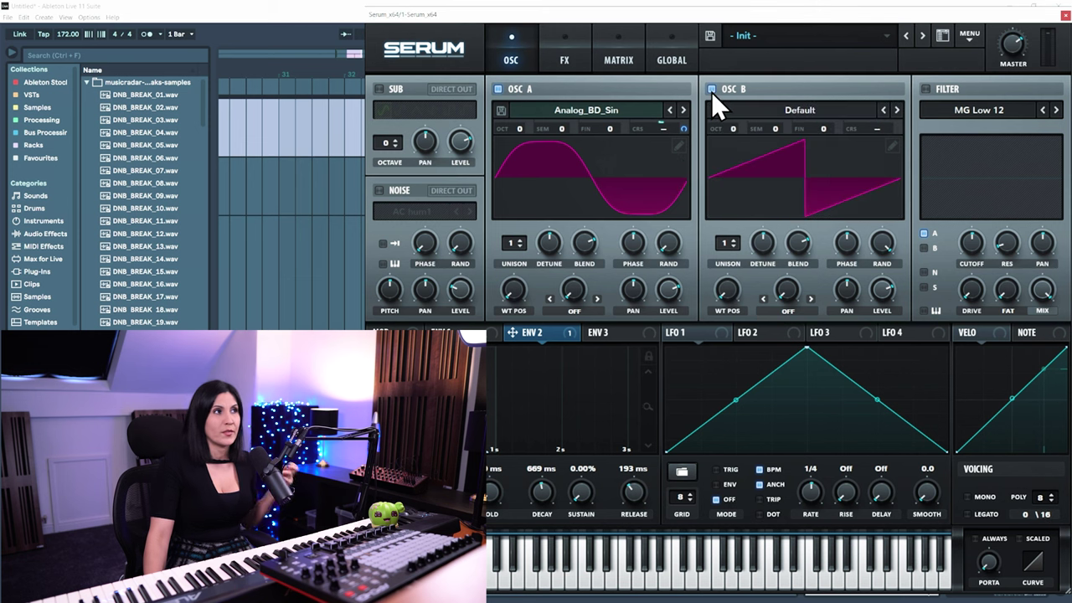
pyautogui.click(804, 109)
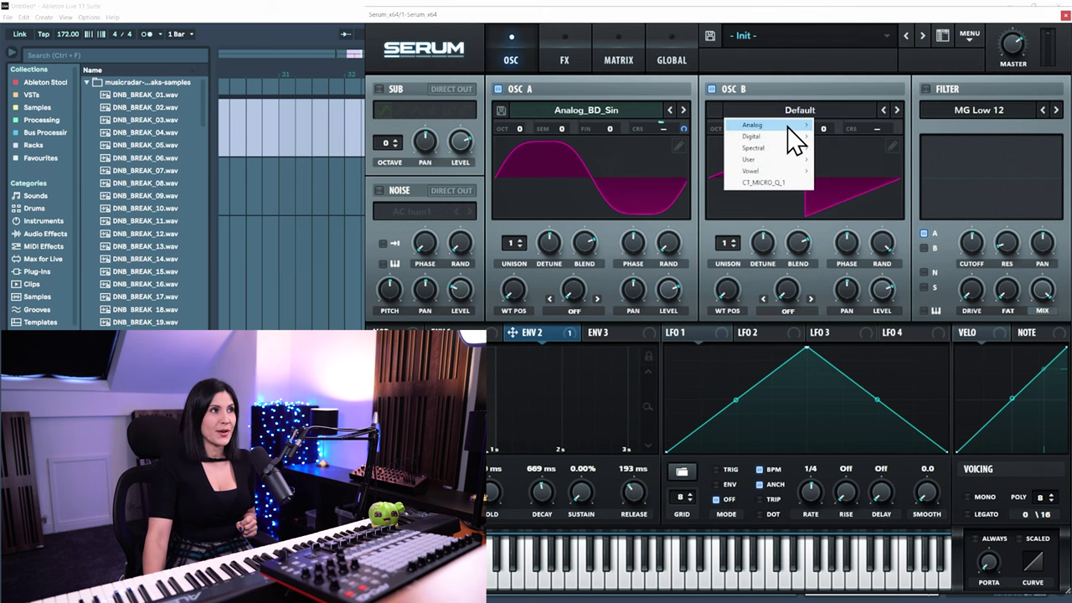
pyautogui.moveTo(787, 128)
pyautogui.click(854, 173)
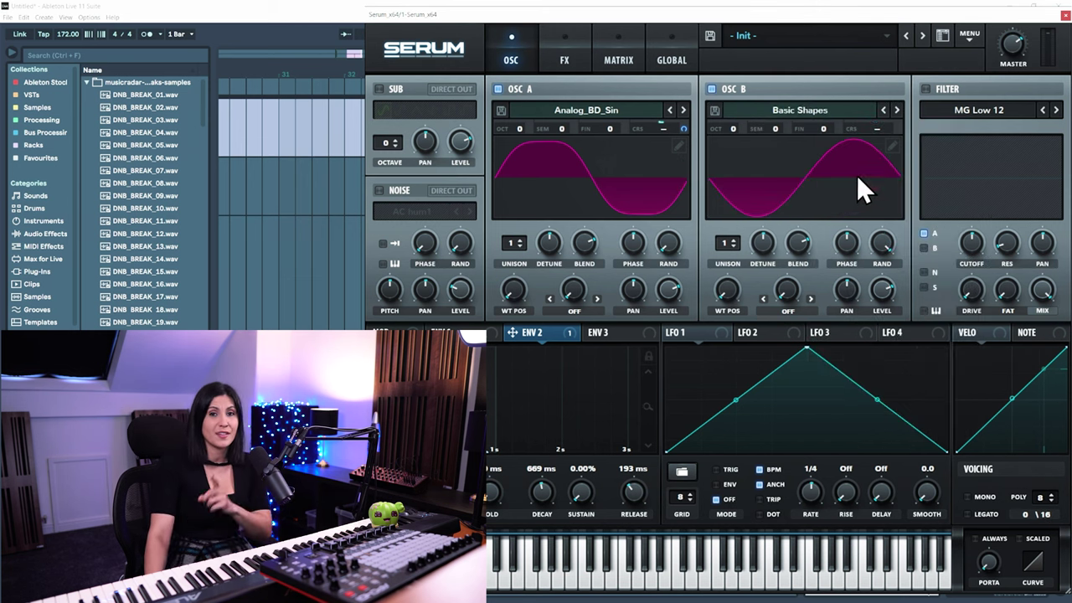
pyautogui.moveTo(714, 294); pyautogui.dragTo(733, 262)
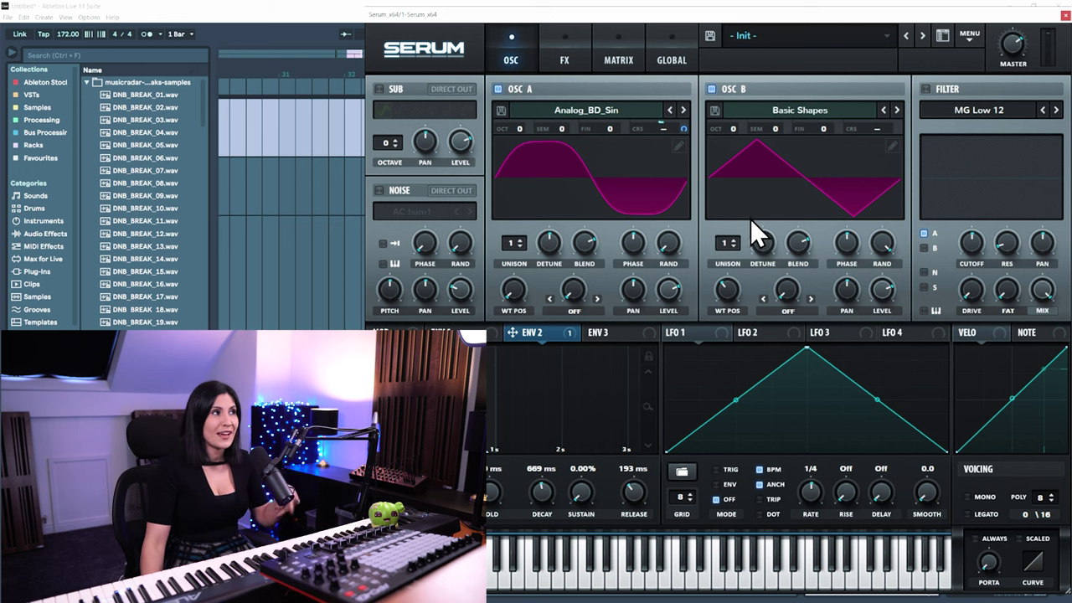
pyautogui.moveTo(735, 129); pyautogui.dragTo(737, 98)
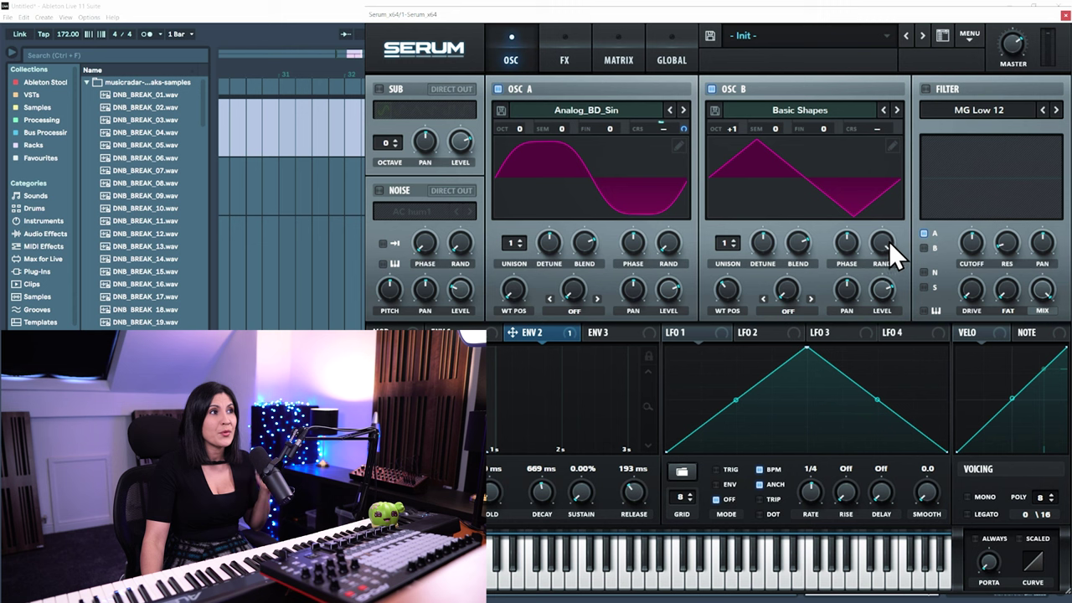
pyautogui.moveTo(889, 240); pyautogui.dragTo(889, 362)
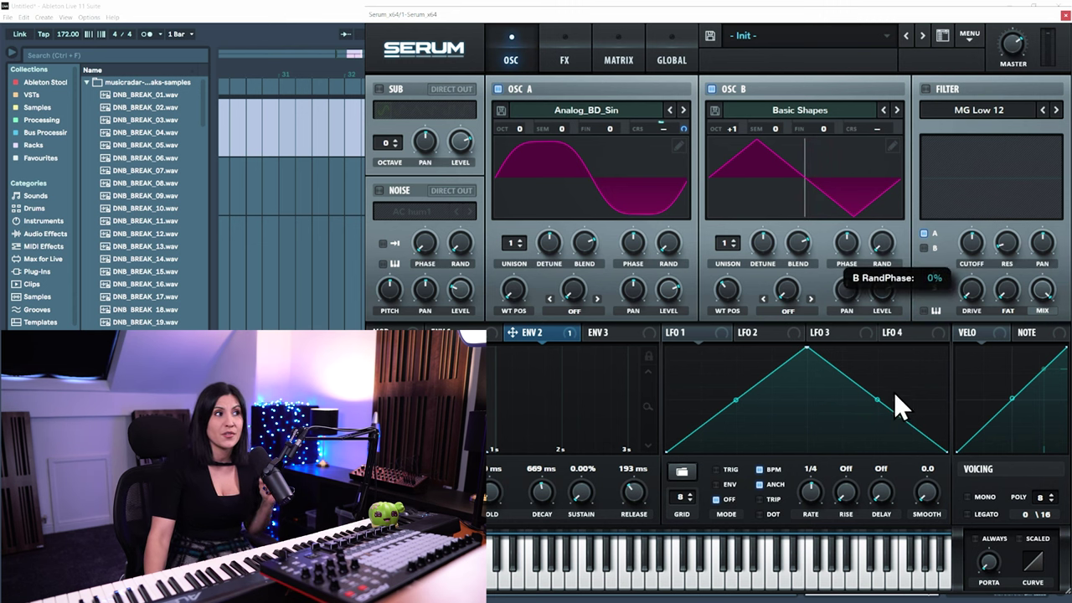
pyautogui.click(351, 88)
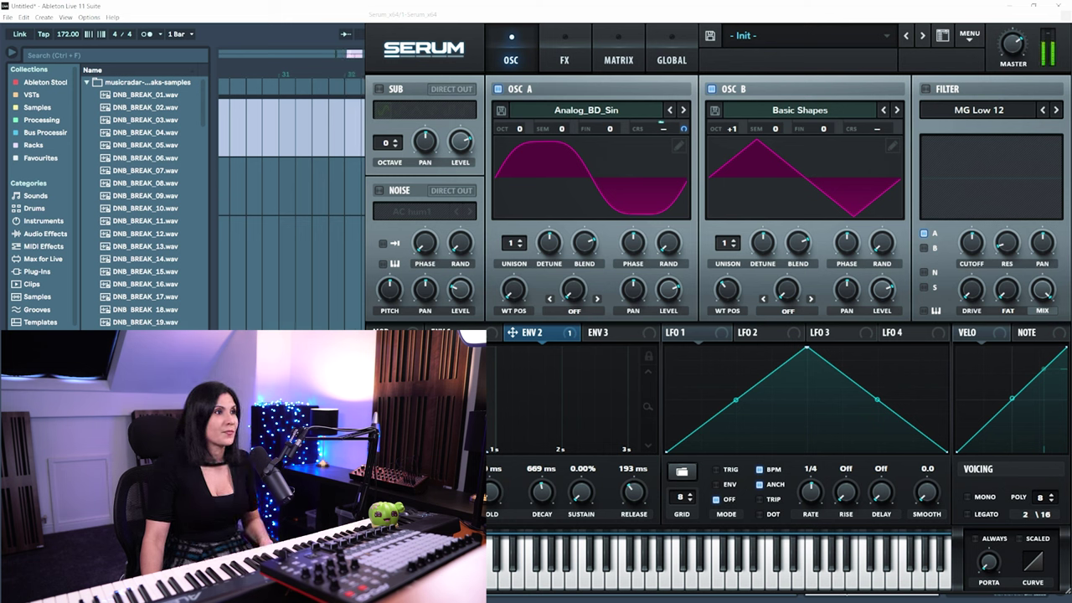
pyautogui.hotkey('ctrl', 'alt', 'p')
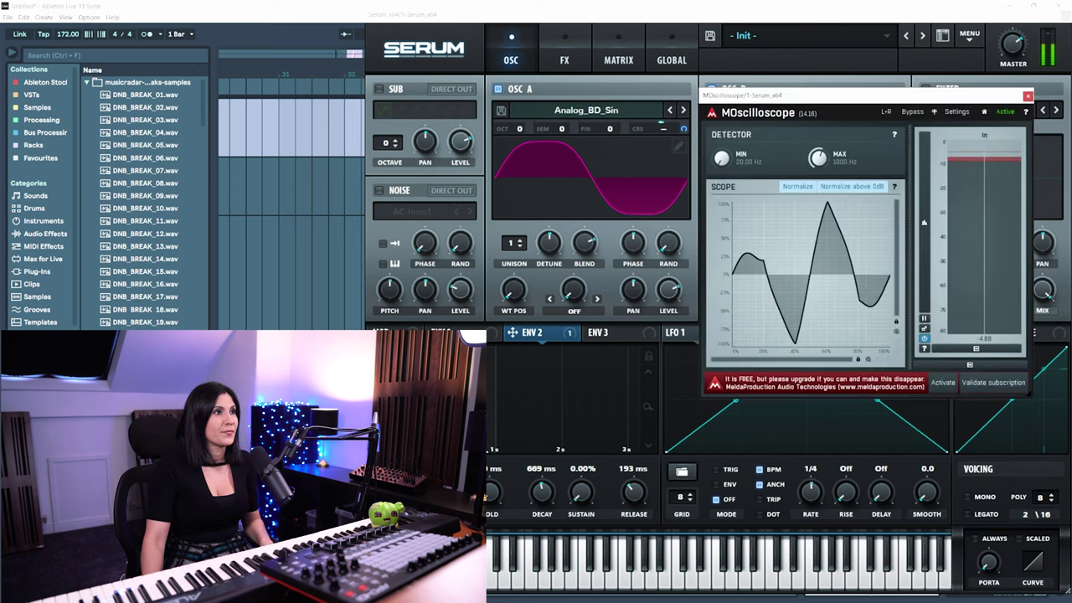
pyautogui.click(1028, 96)
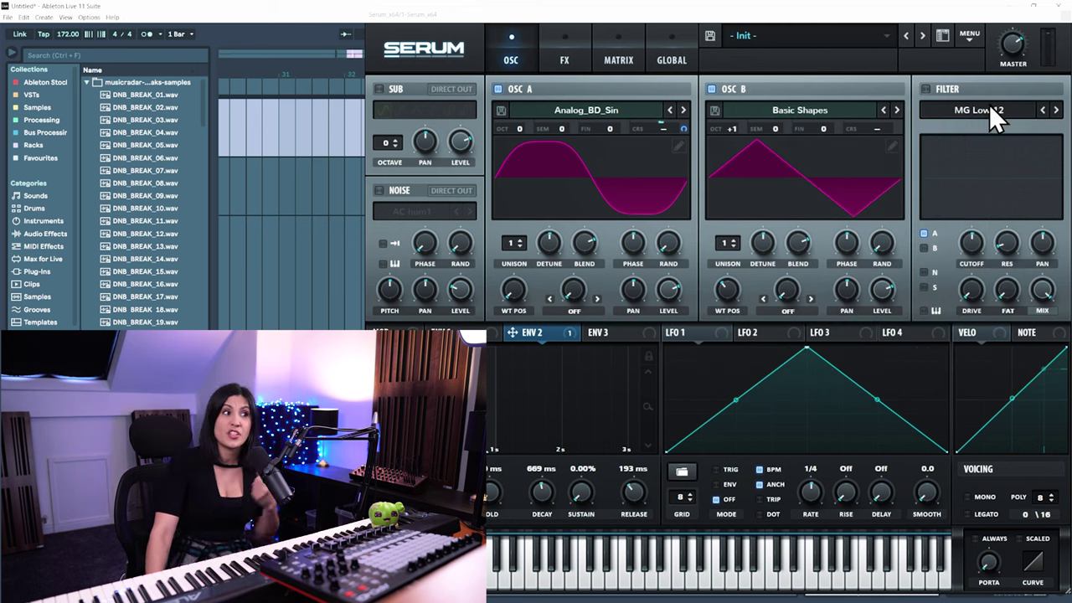
pyautogui.hotkey('ctrl', 'alt', 'p')
pyautogui.click(1030, 97)
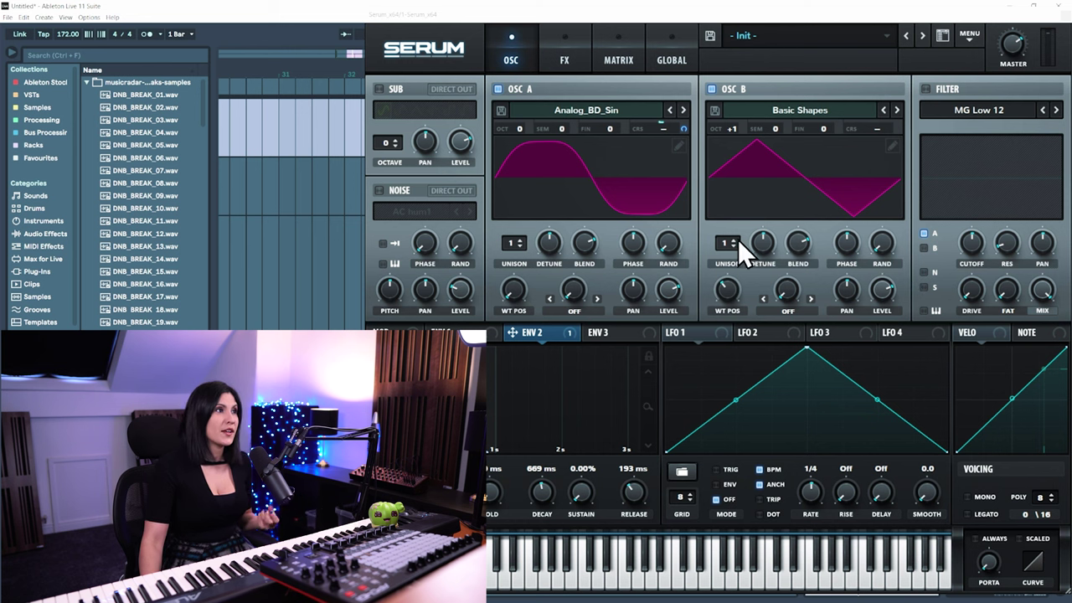
# Step: Raise OSC B's unison from 1 to 3 voices
pyautogui.moveTo(733, 240); pyautogui.dragTo(760, 276)
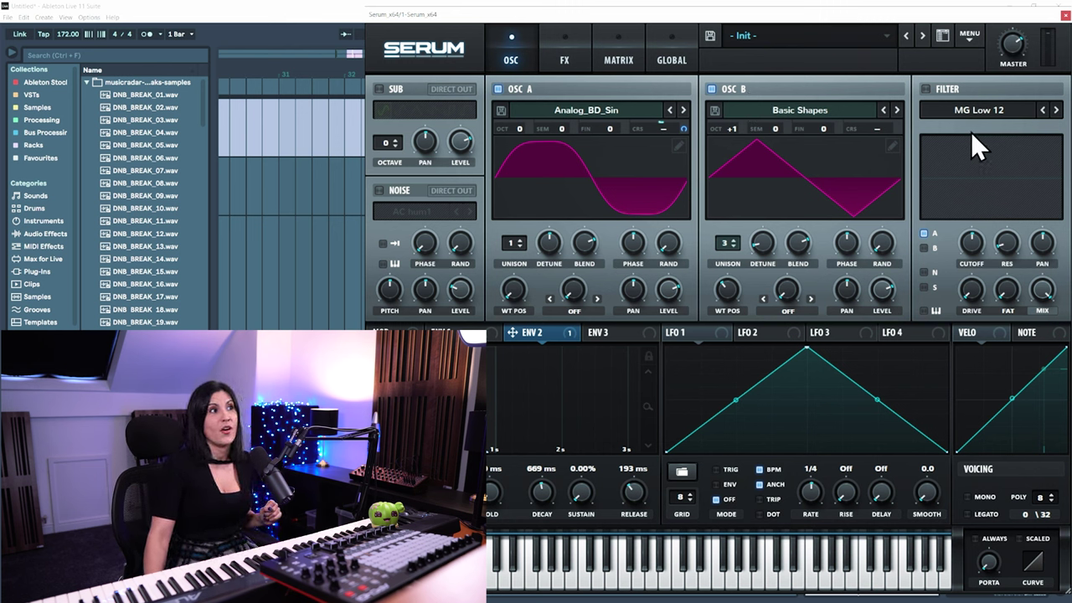
# Step: Filter only OSC B with a High 12 high-pass at about 1821 Hz, adding drive and fat
pyautogui.click(925, 234)
pyautogui.click(926, 89)
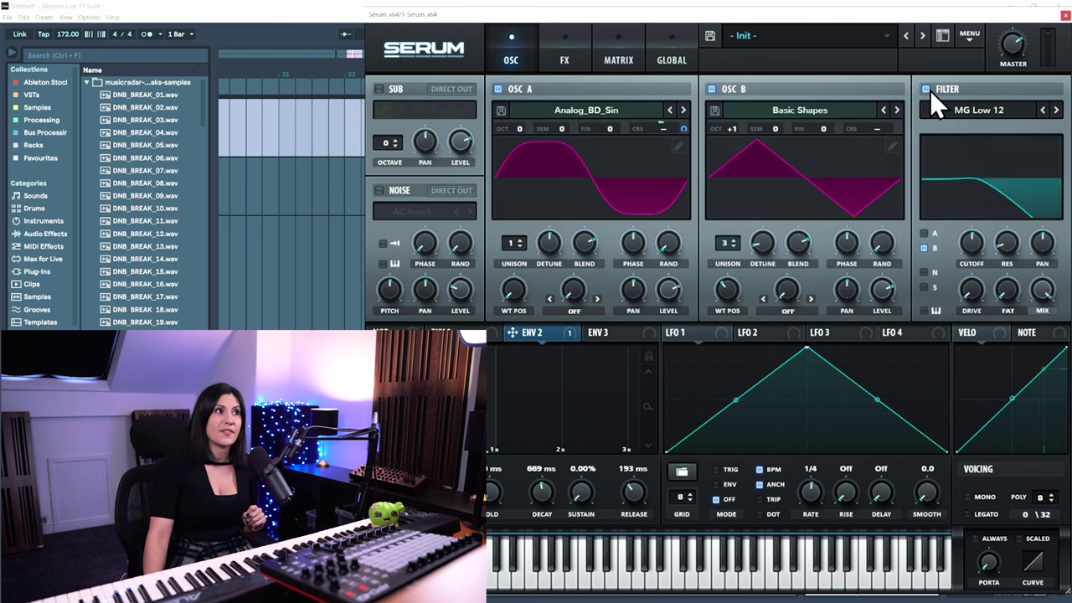
pyautogui.click(981, 111)
pyautogui.moveTo(977, 128)
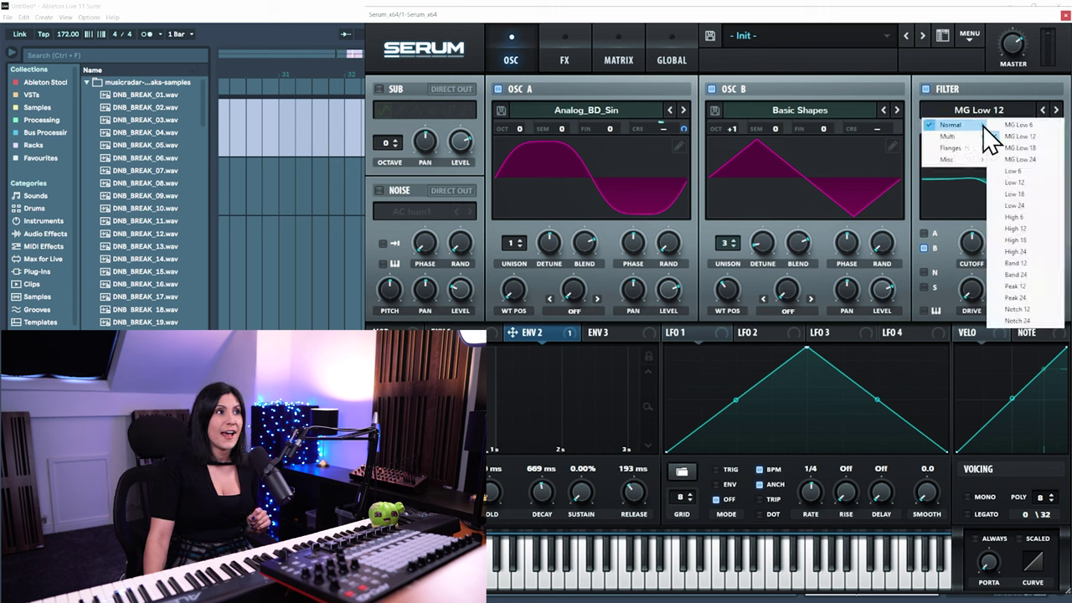
pyautogui.click(1053, 235)
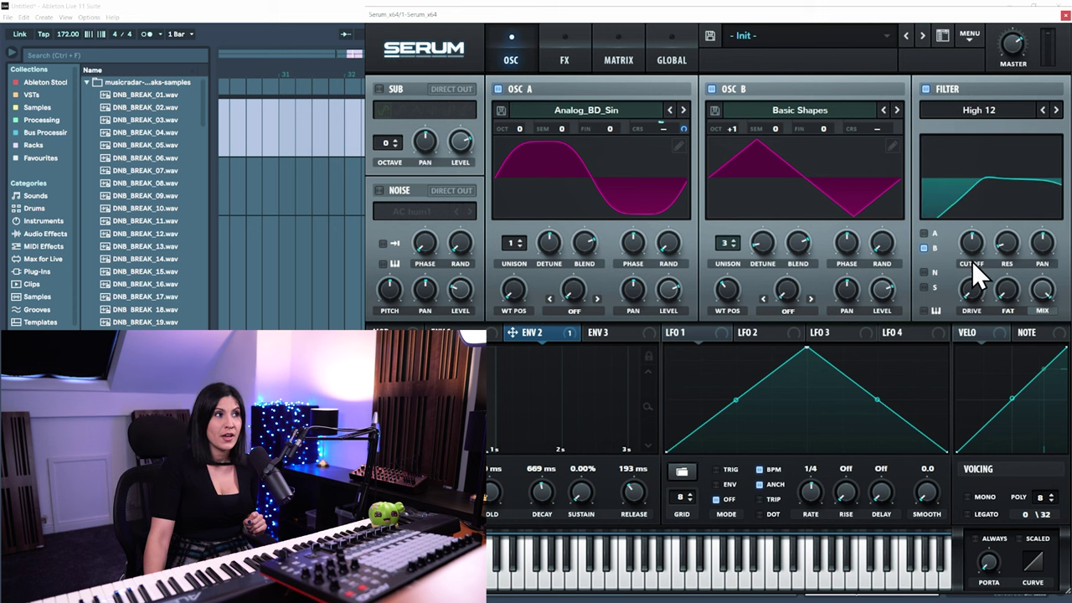
pyautogui.moveTo(972, 258); pyautogui.dragTo(982, 235)
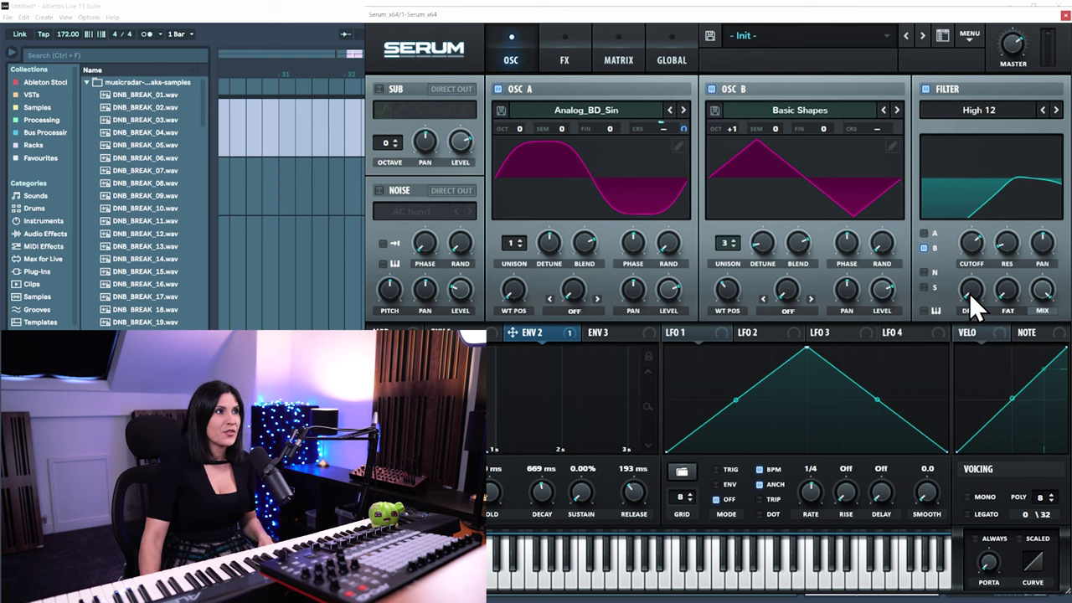
pyautogui.moveTo(970, 292); pyautogui.dragTo(1010, 255)
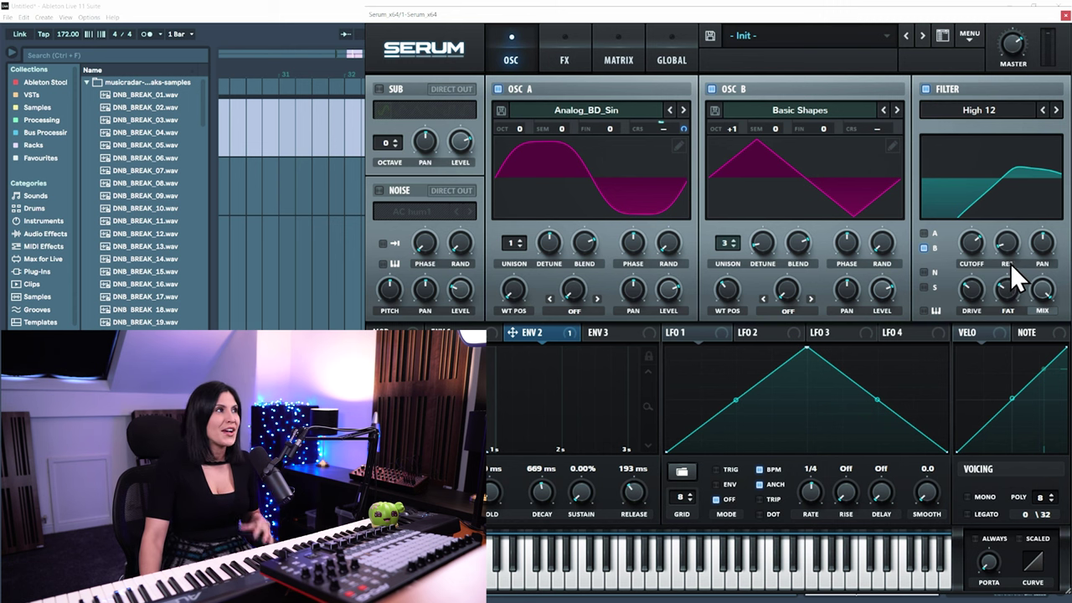
pyautogui.click(310, 162)
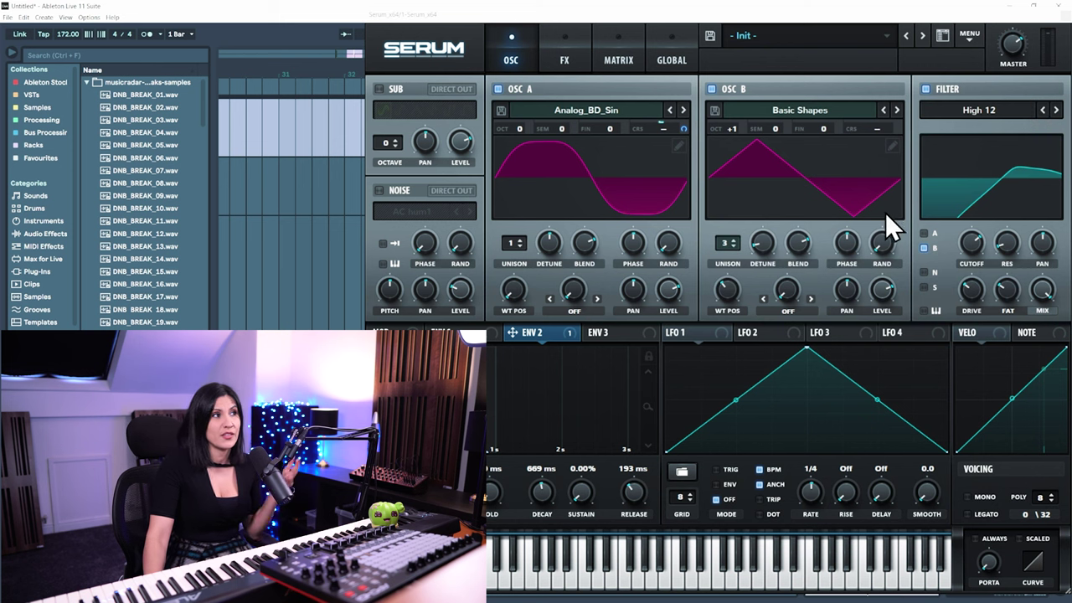
# Step: Check the bass waveform in MOscilloscope, then close the plugin windows to show Live's arrangement
pyautogui.click(880, 289)
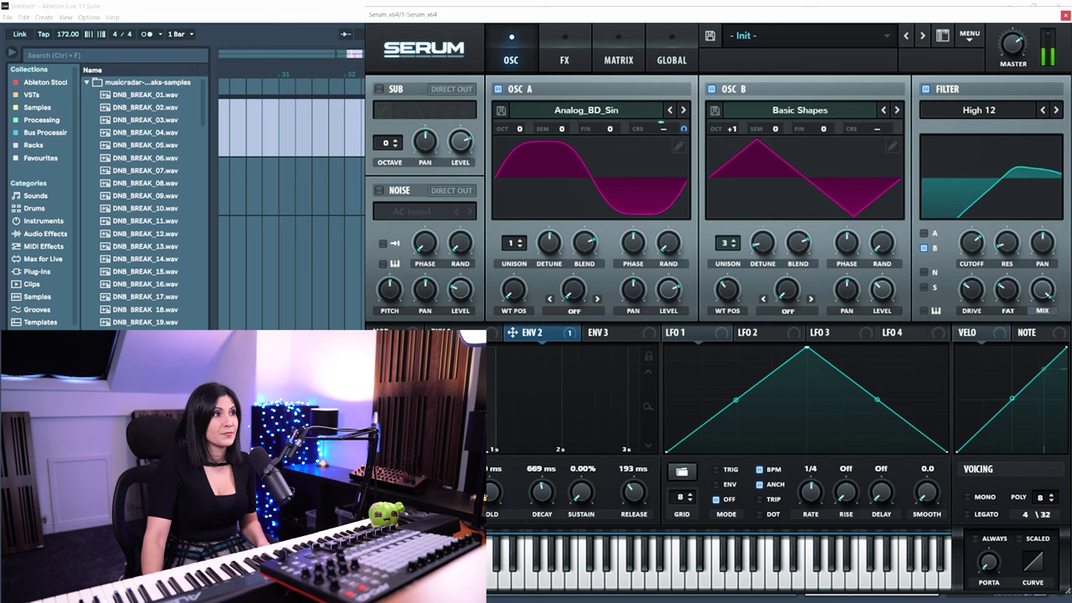
pyautogui.hotkey('ctrl', 'alt', 'p')
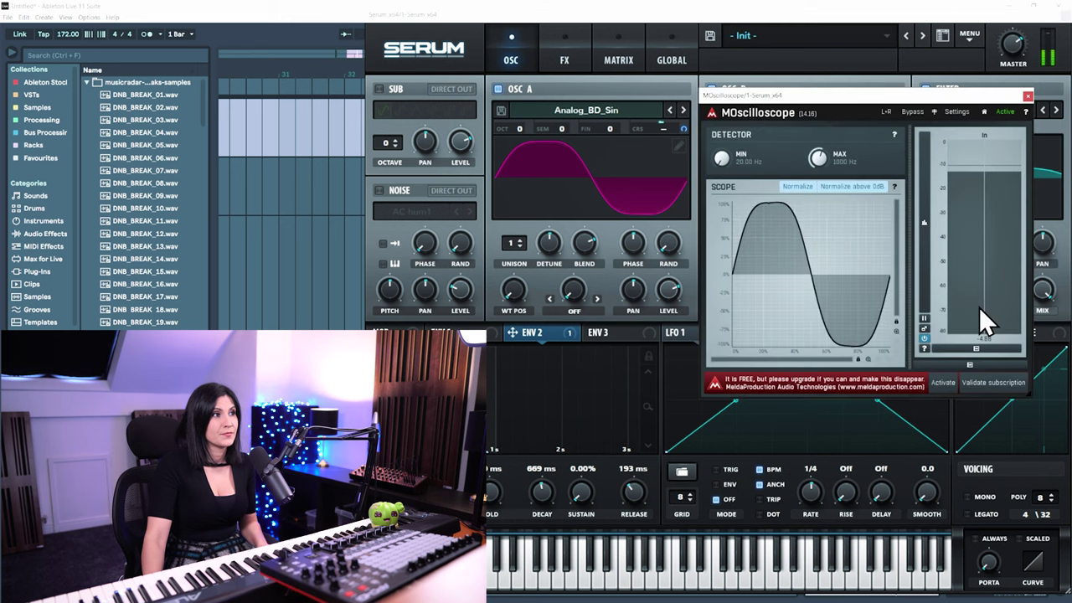
pyautogui.click(1028, 96)
pyautogui.click(1056, 14)
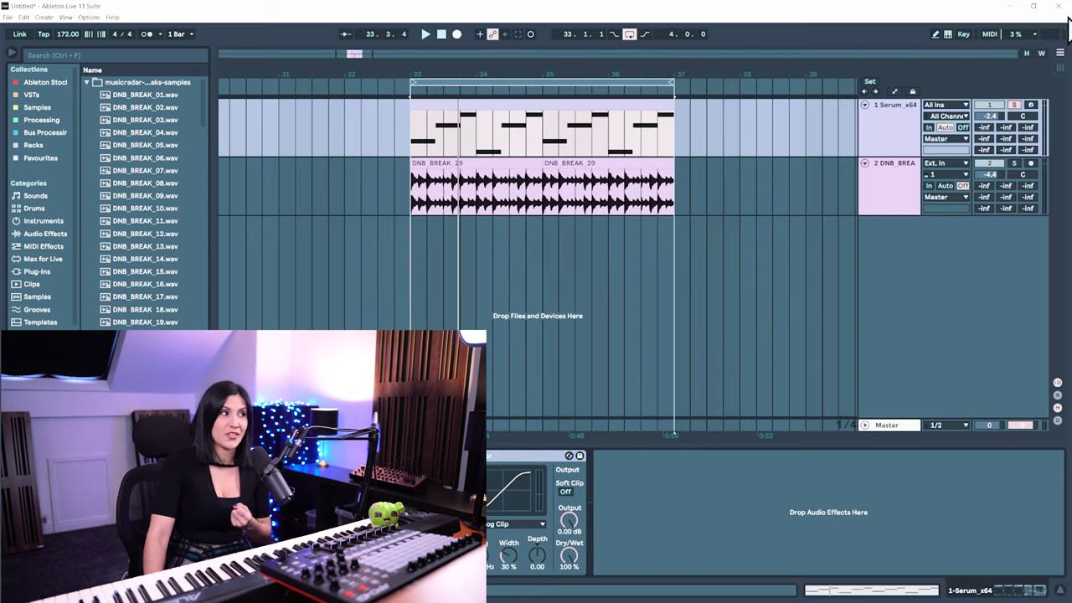